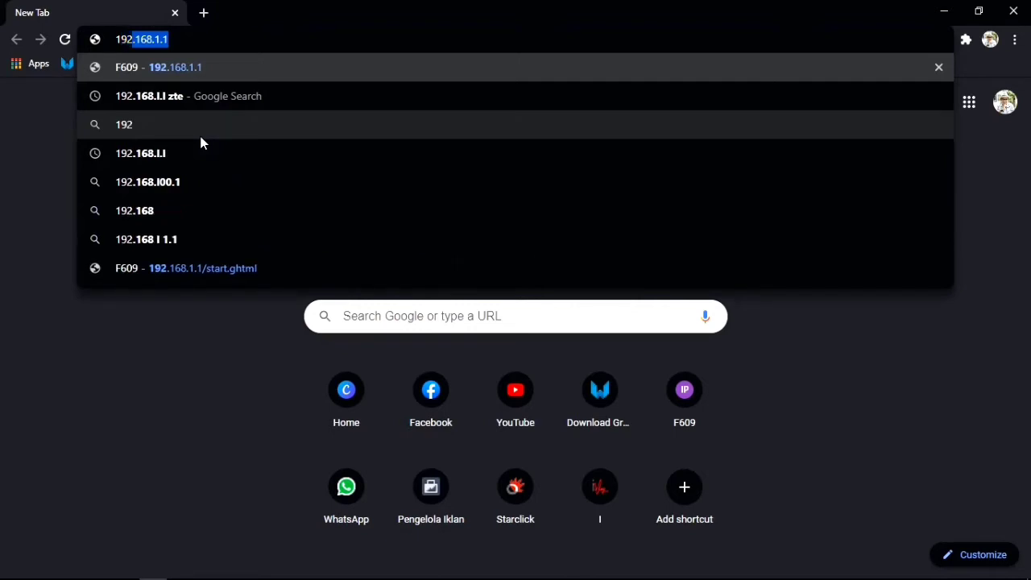
# Open the router's administration page at 192.168.1.1
pyautogui.write('.16')
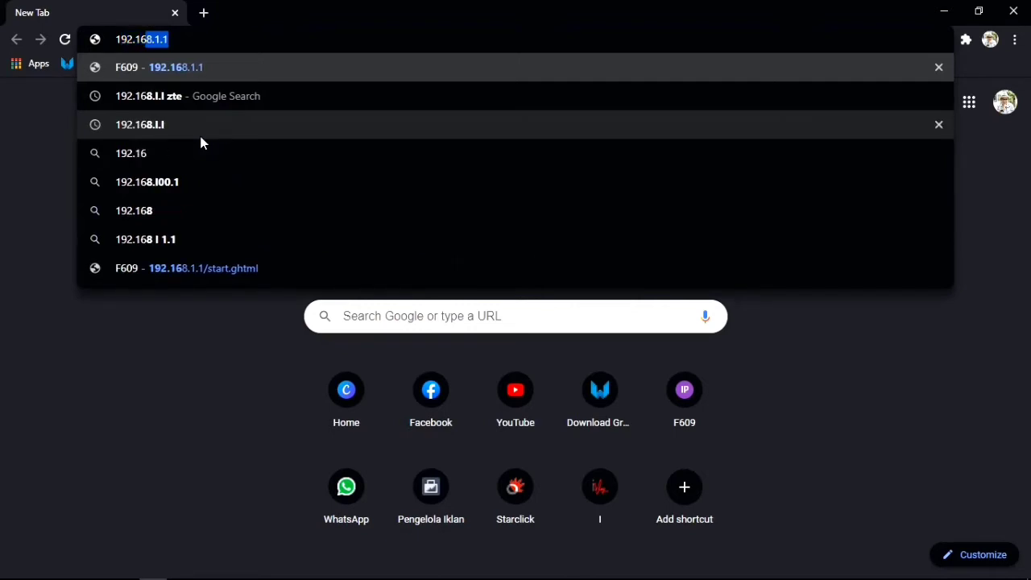
pyautogui.write('8.1.1')
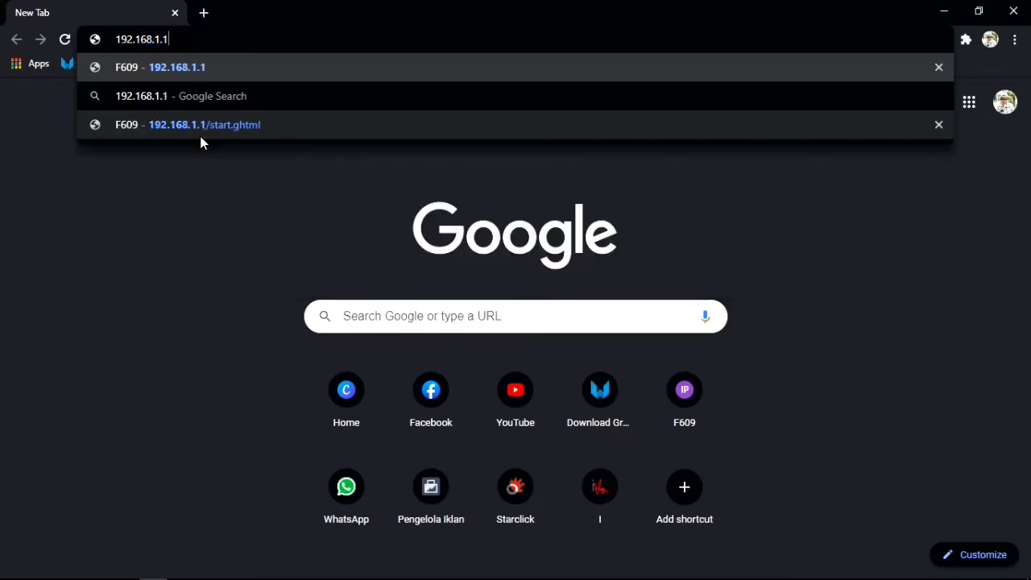
pyautogui.click(159, 71)
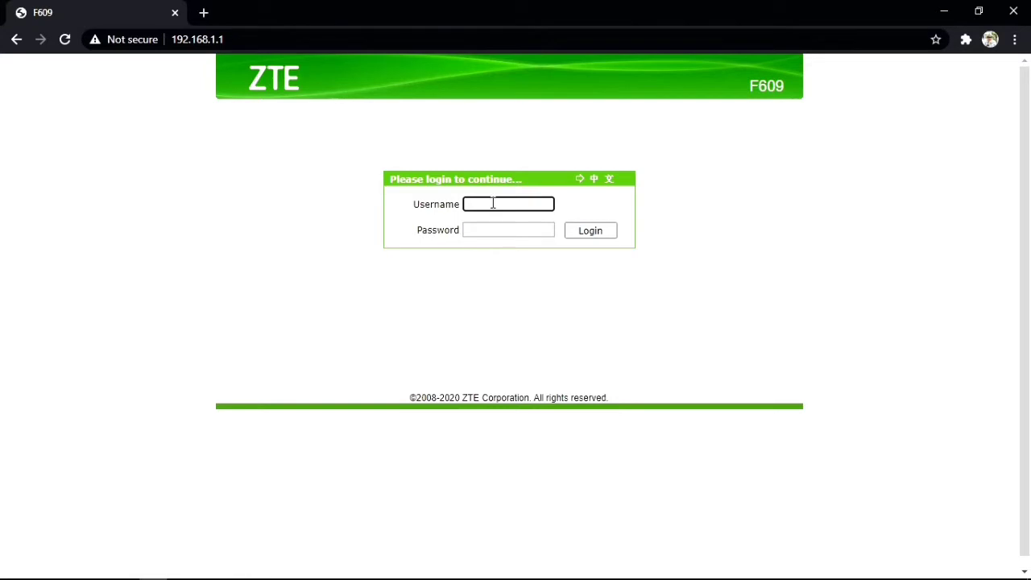
# Log in to the ZTE F609 router with the username "user" and the account password
pyautogui.write('user')
pyautogui.click(492, 225)
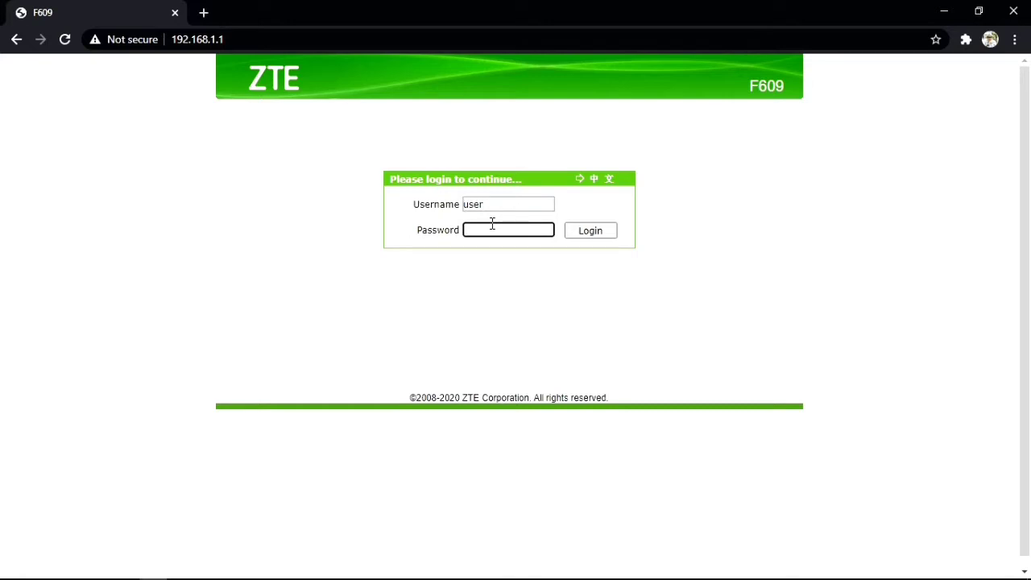
pyautogui.write('***********')
pyautogui.click(589, 233)
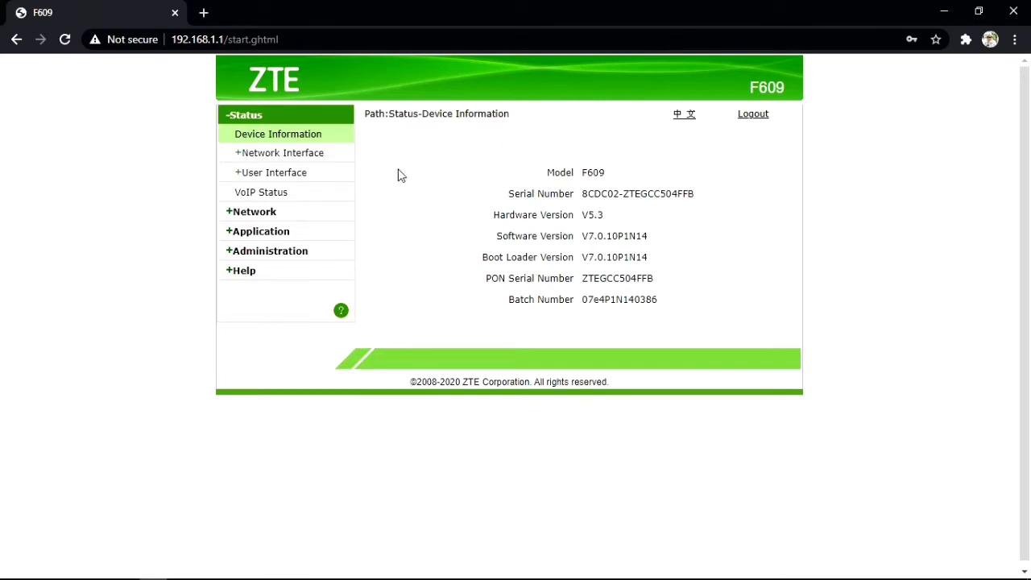
# Open the WLAN SSID settings in the Network section and inspect the name of SSID1
pyautogui.click(240, 214)
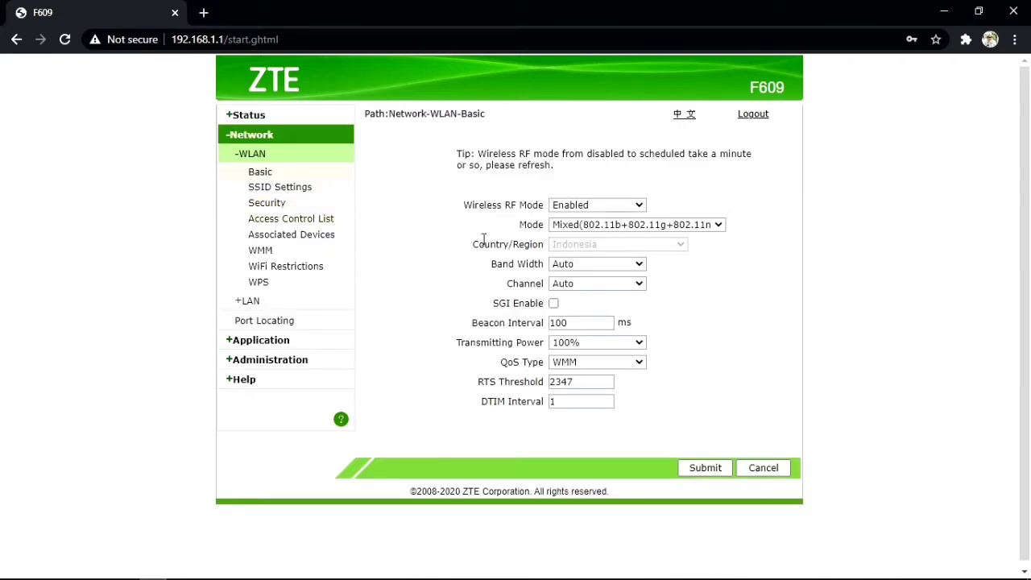
pyautogui.click(300, 191)
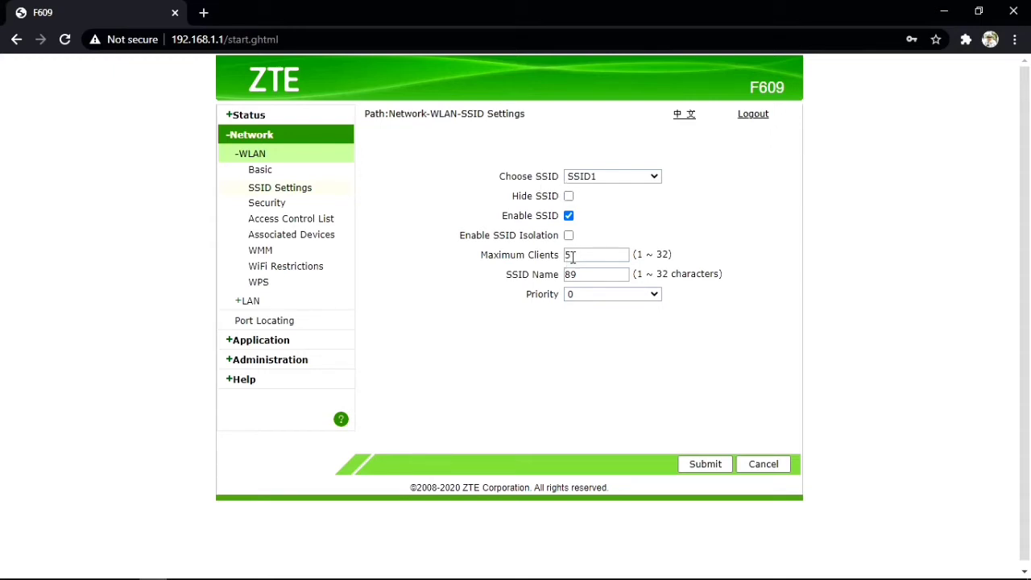
pyautogui.moveTo(583, 275); pyautogui.dragTo(562, 275)
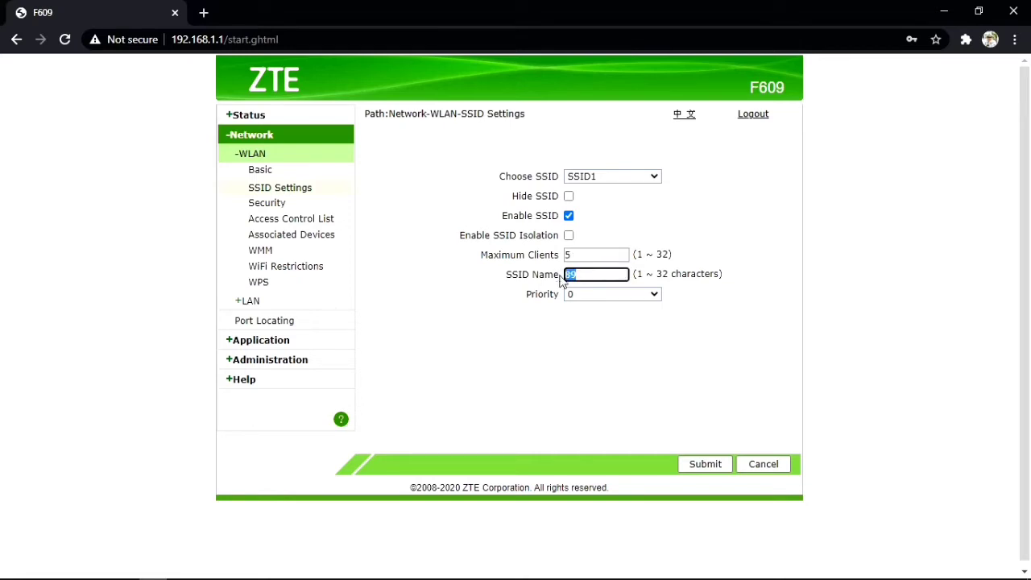
pyautogui.click(576, 276)
pyautogui.click(625, 226)
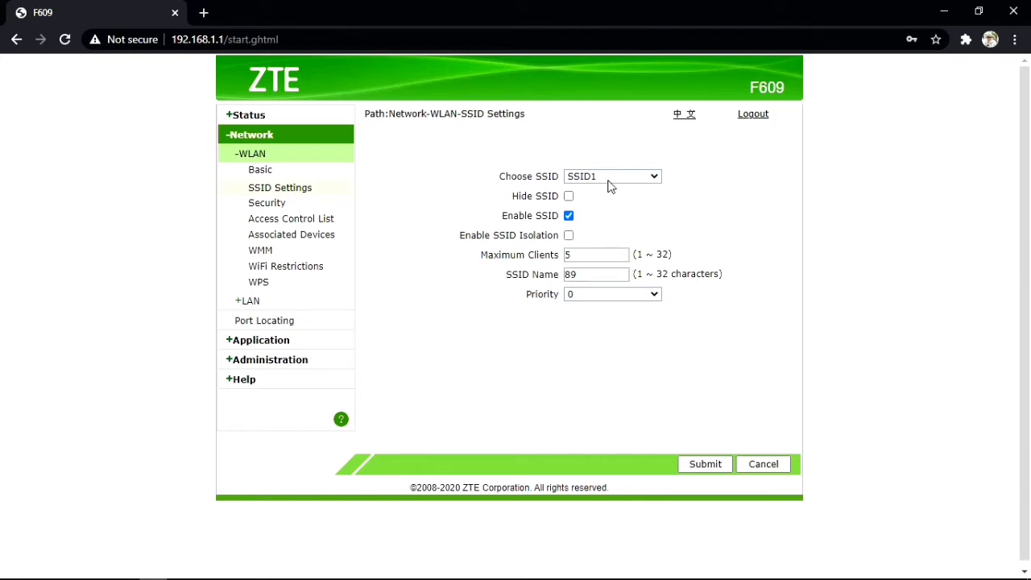
# Select SSID2 and enable it, turning its Hide SSID option on and off again
pyautogui.click(608, 177)
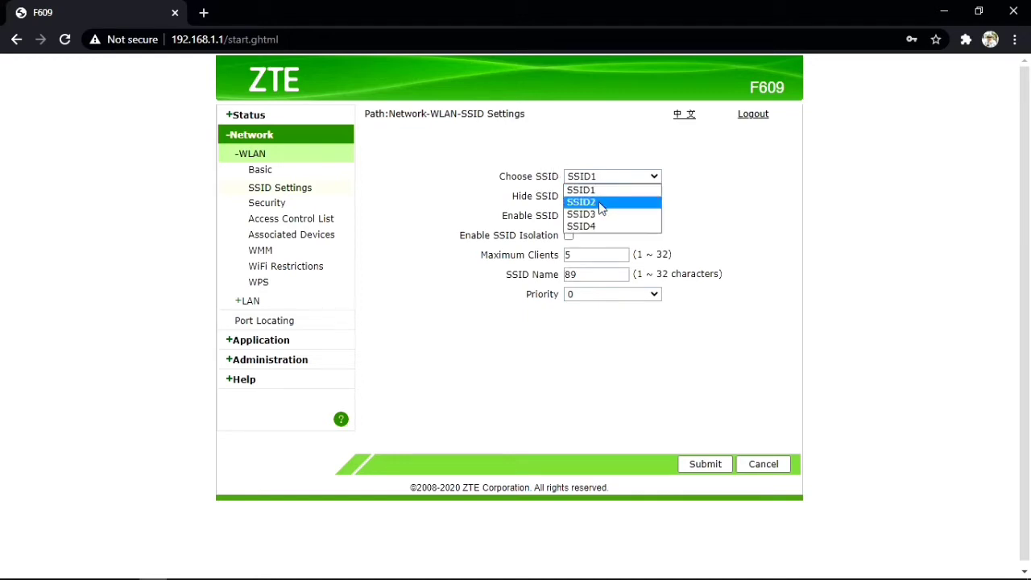
pyautogui.click(603, 202)
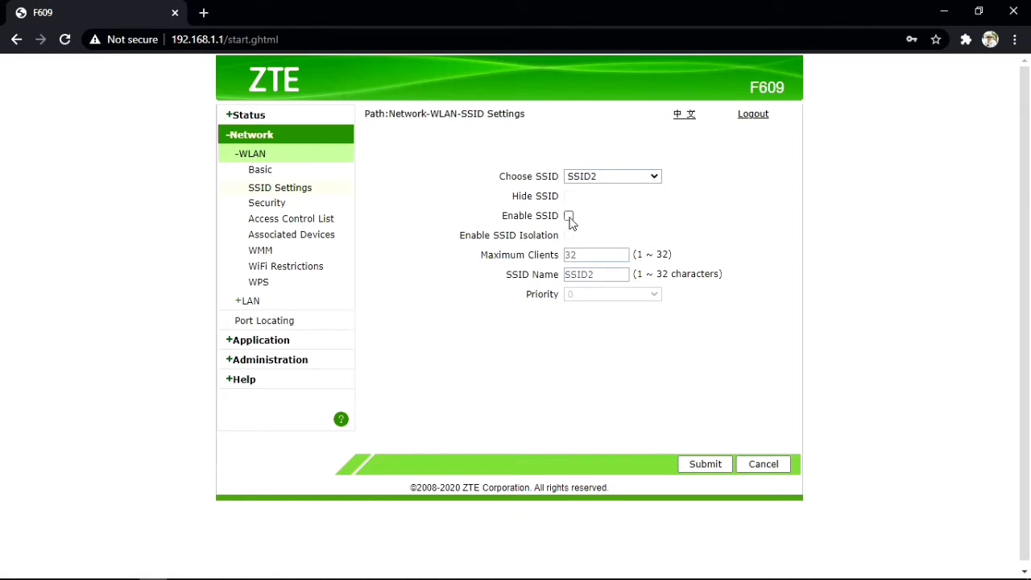
pyautogui.click(568, 217)
pyautogui.click(569, 196)
pyautogui.click(570, 198)
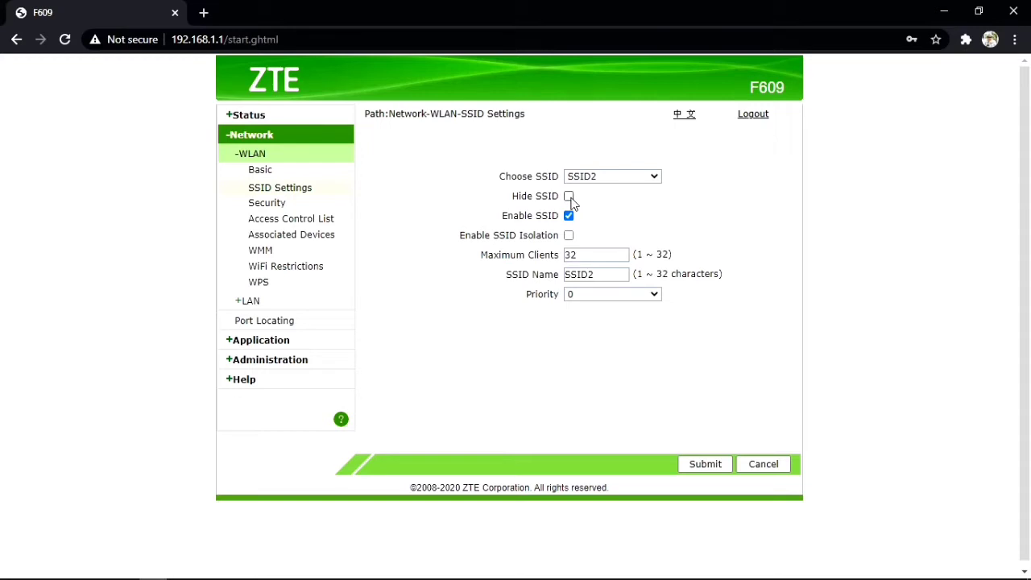
# Rename SSID2 as "mantap" in the SSID settings
pyautogui.click(589, 256)
pyautogui.moveTo(589, 256); pyautogui.dragTo(567, 256)
pyautogui.click(609, 274)
pyautogui.press('BackSpace')
pyautogui.press('BackSpace')
pyautogui.press('BackSpace')
pyautogui.press('BackSpace')
pyautogui.press('BackSpace')
pyautogui.write('mantap')
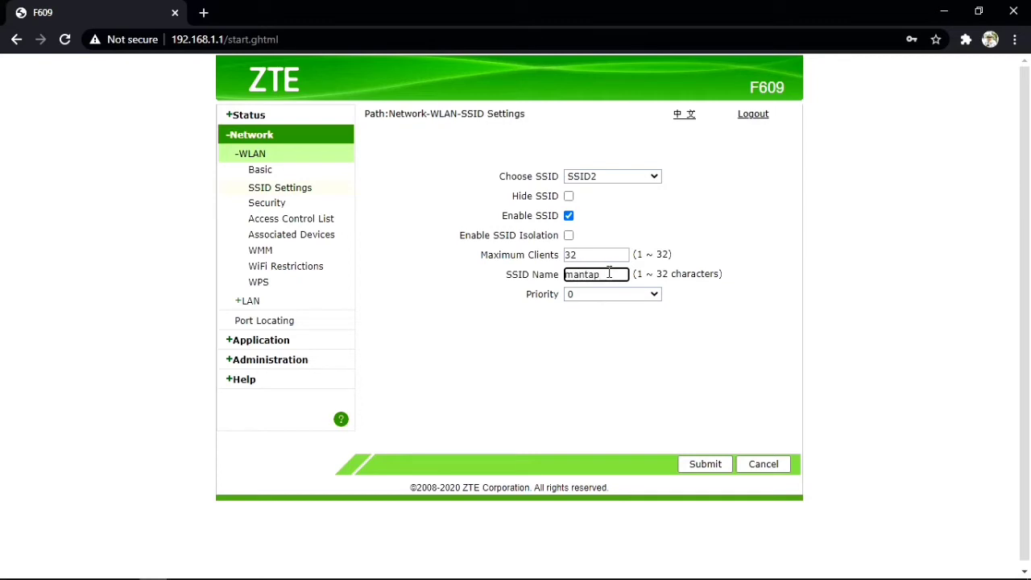
# Set the maximum number of clients for SSID2 to 20
pyautogui.click(641, 236)
pyautogui.click(587, 256)
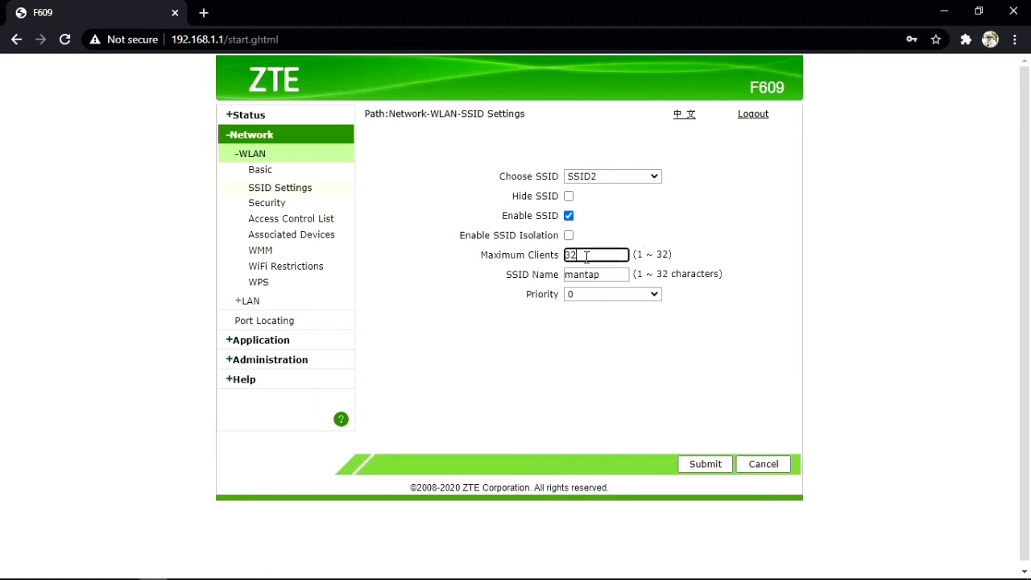
pyautogui.press('BackSpace')
pyautogui.press('BackSpace')
pyautogui.write('20')
# View the settings of SSID4 and return to those of SSID1
pyautogui.click(600, 176)
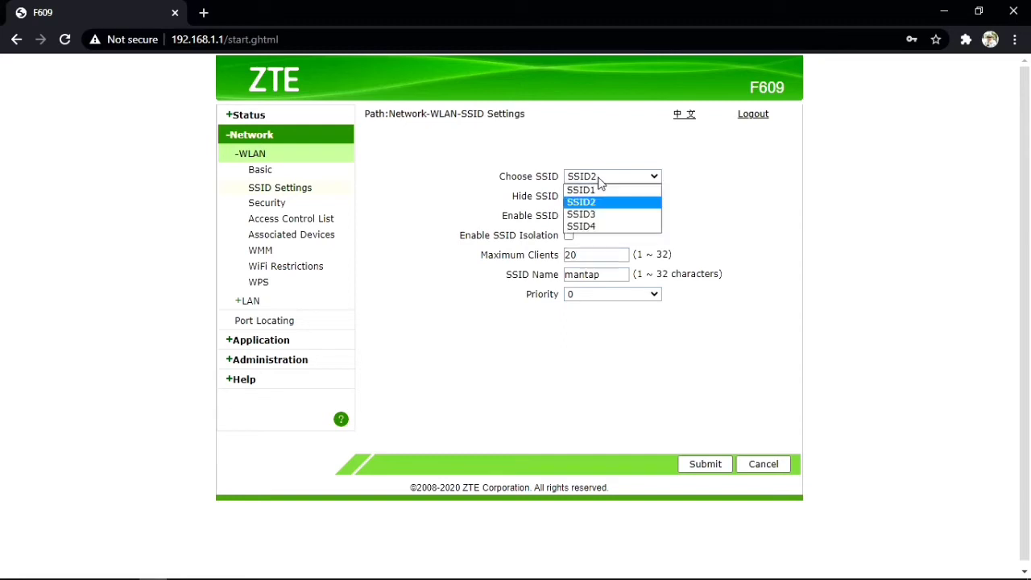
pyautogui.click(601, 223)
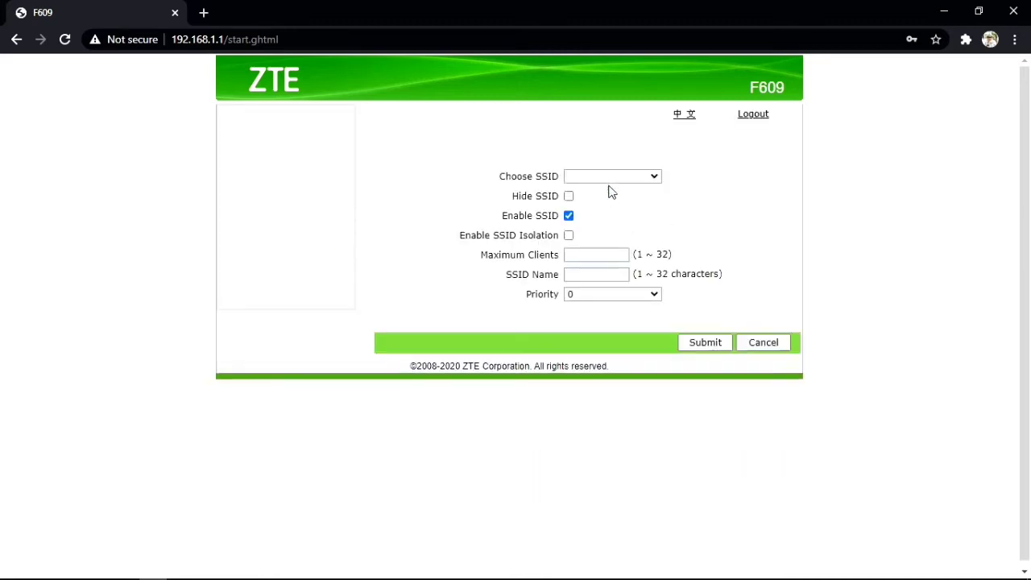
pyautogui.click(608, 177)
pyautogui.click(606, 226)
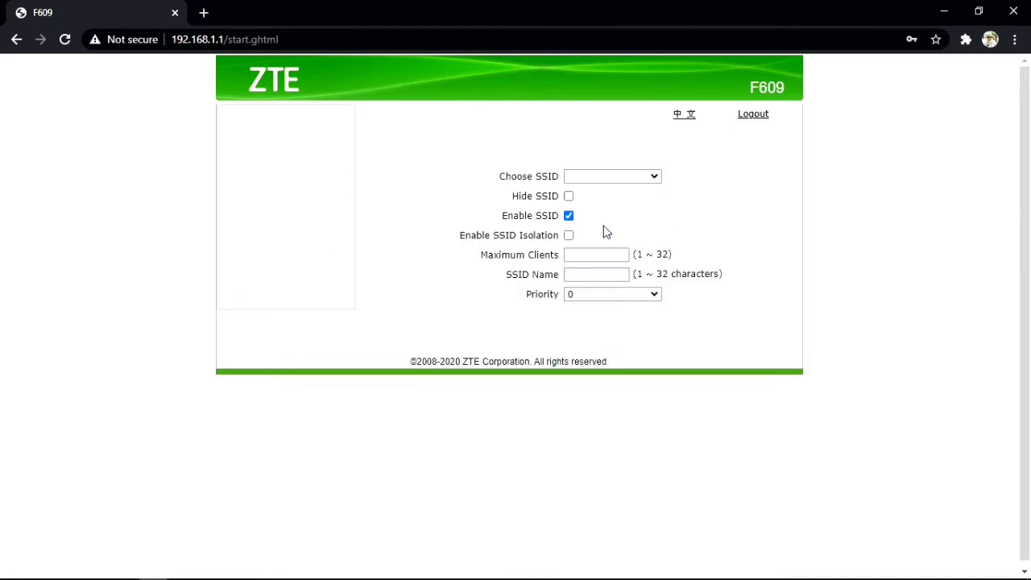
pyautogui.click(603, 175)
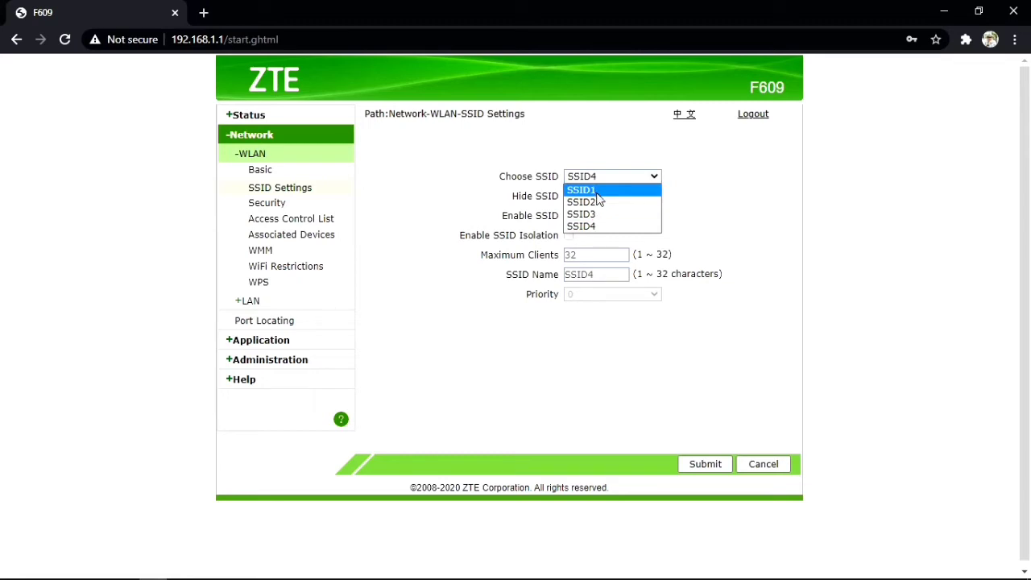
pyautogui.click(592, 190)
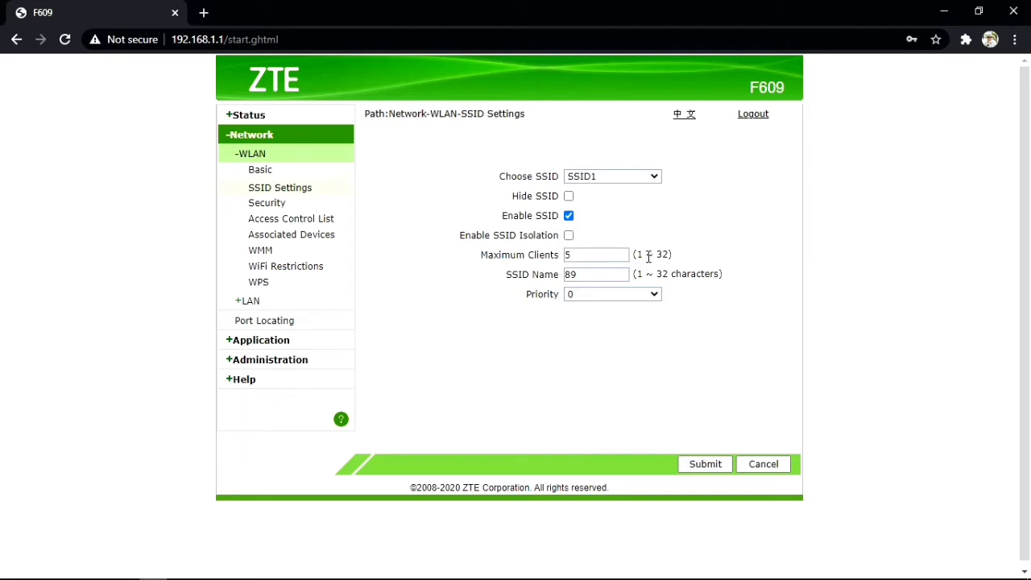
# Examine SSID1's maximum clients value and the list of selectable SSIDs, keeping SSID1 chosen
pyautogui.click(604, 257)
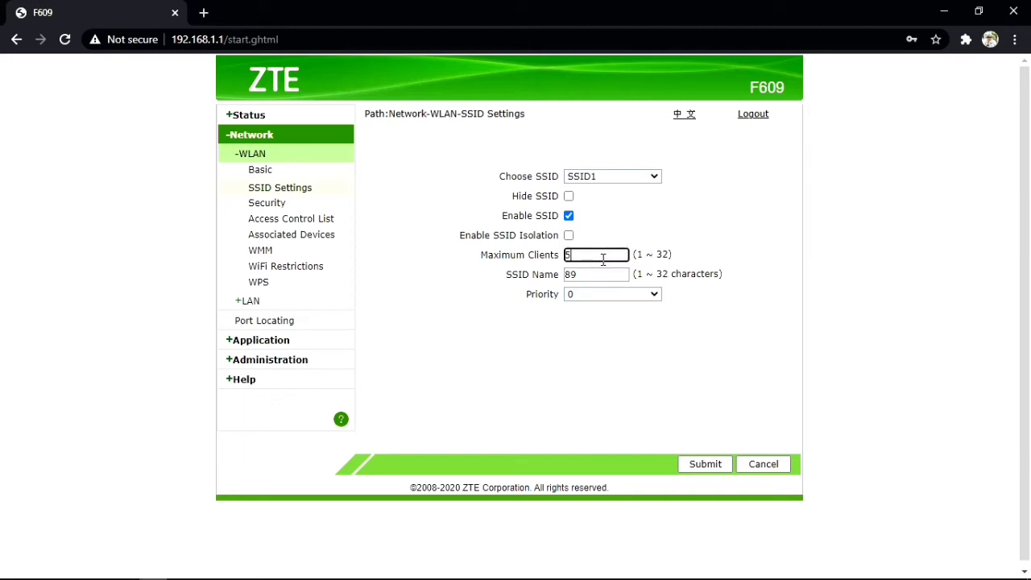
pyautogui.click(619, 175)
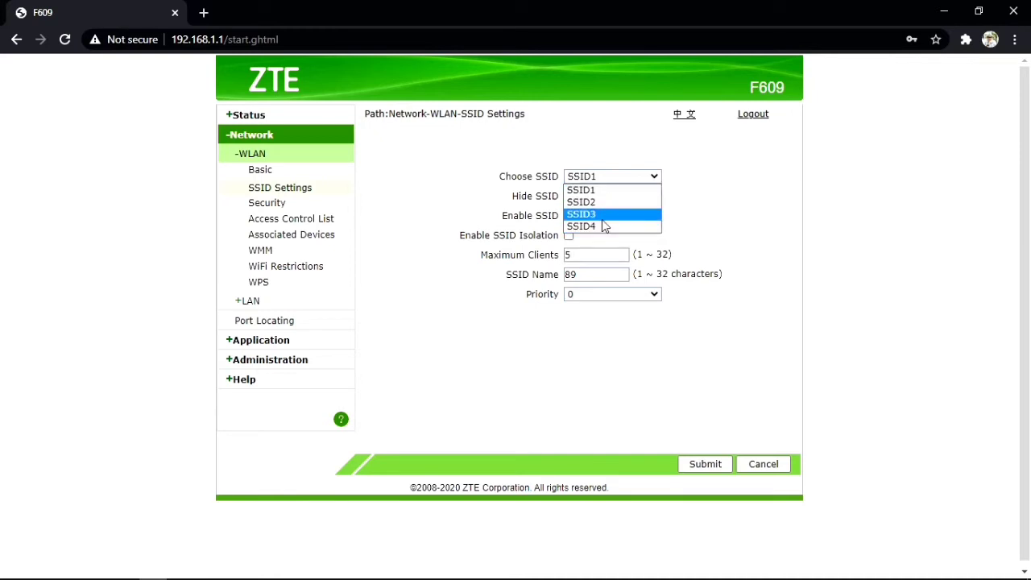
pyautogui.click(691, 237)
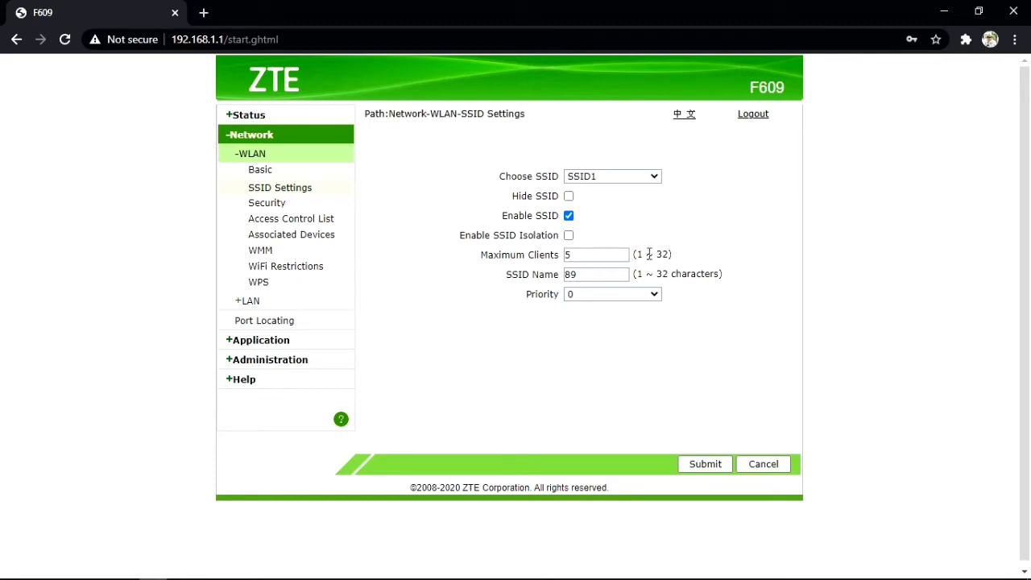
pyautogui.click(612, 177)
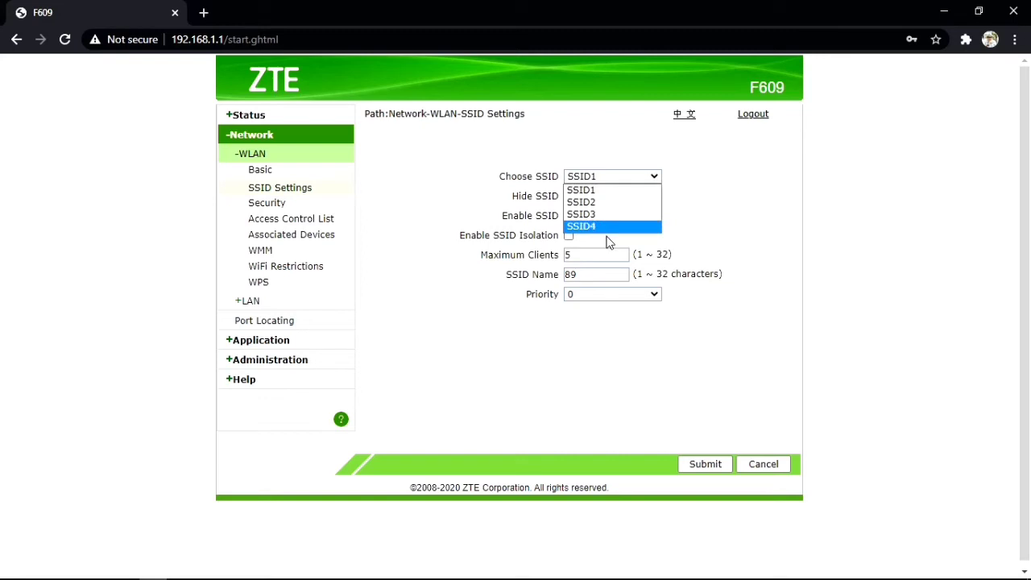
pyautogui.click(669, 251)
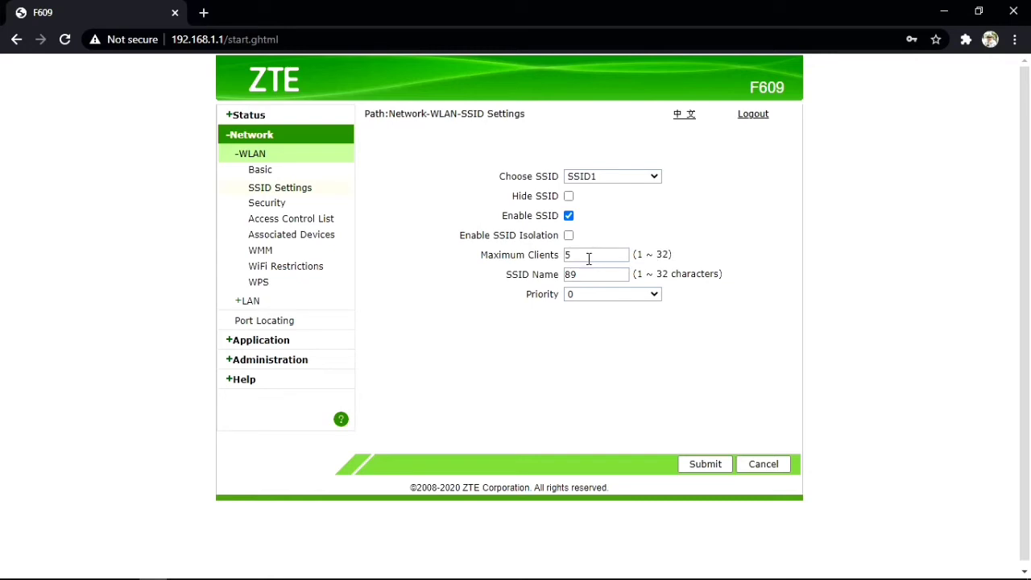
pyautogui.moveTo(588, 258); pyautogui.dragTo(559, 258)
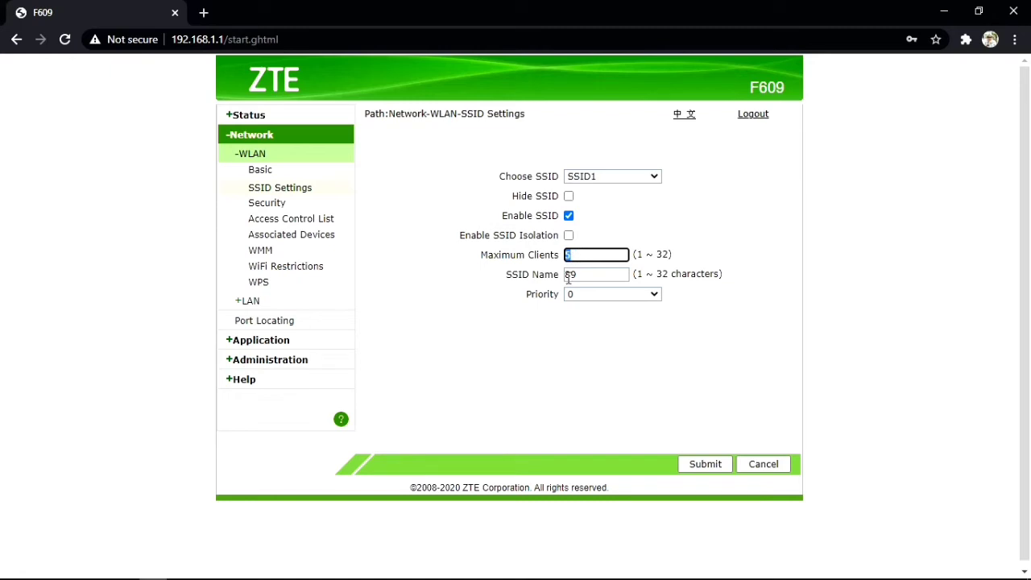
pyautogui.click(616, 182)
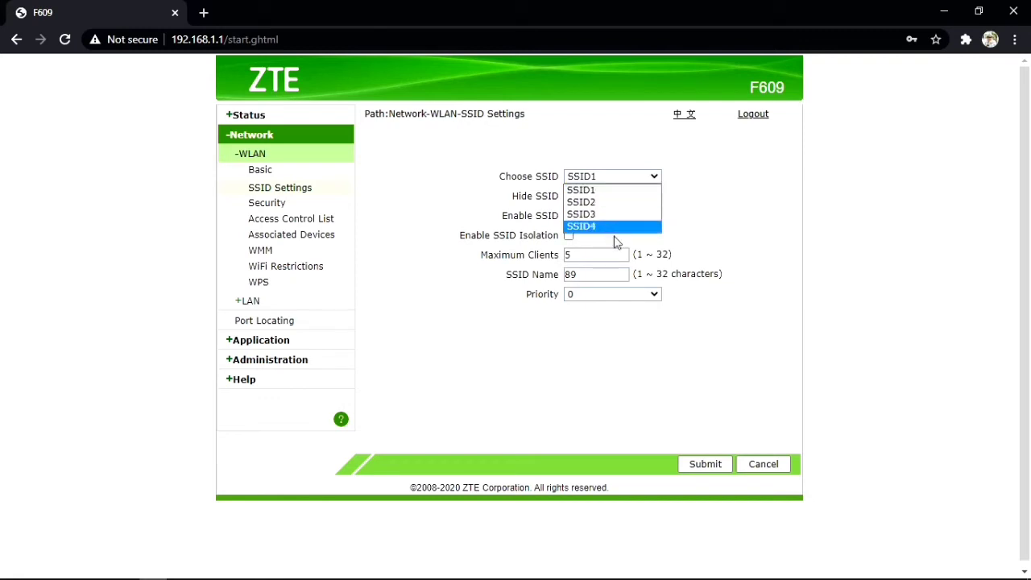
pyautogui.click(653, 254)
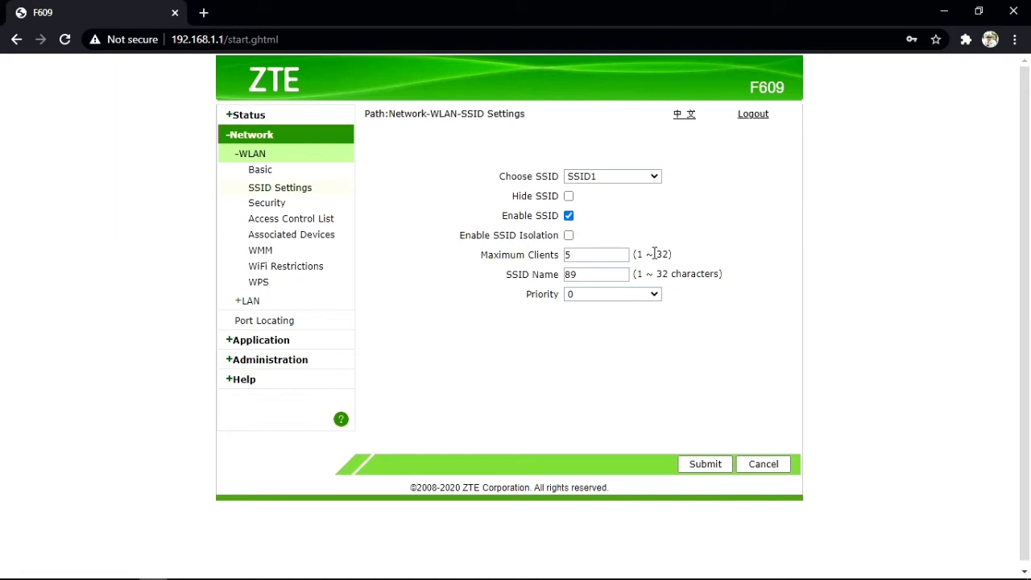
pyautogui.click(611, 176)
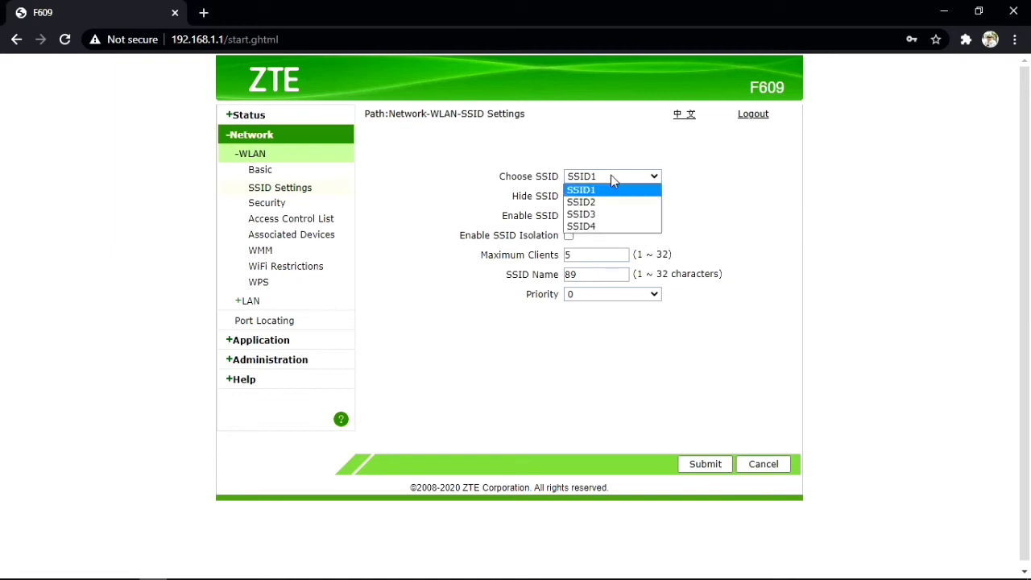
pyautogui.click(608, 191)
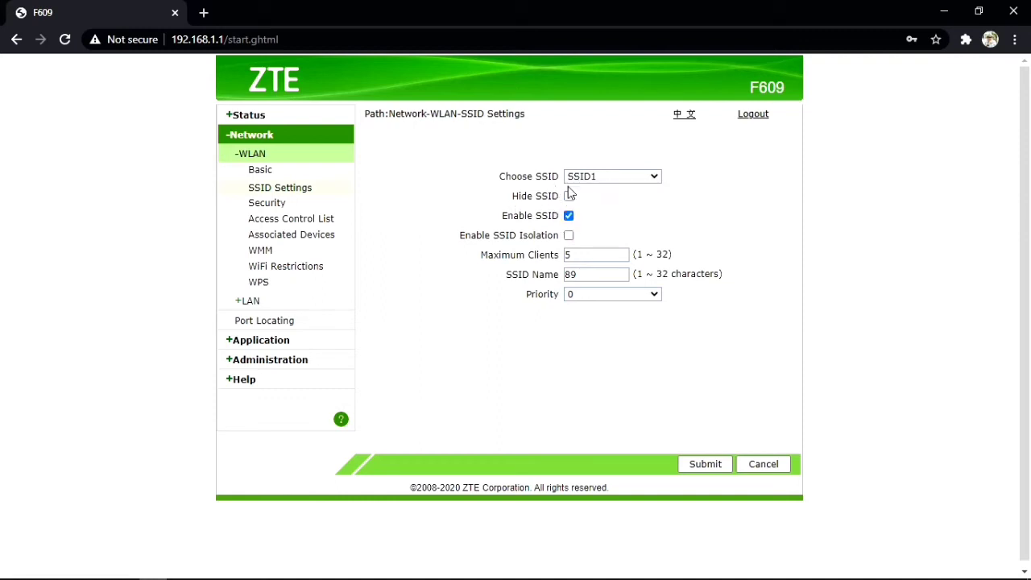
# Open the WLAN security settings for SSID2 and reveal its WPA passphrase
pyautogui.click(275, 207)
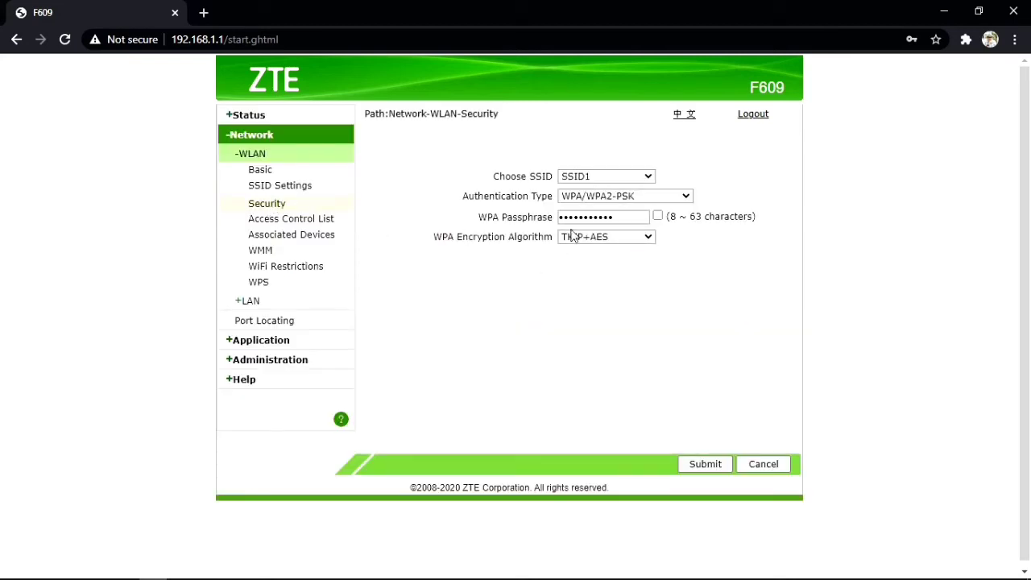
pyautogui.click(588, 178)
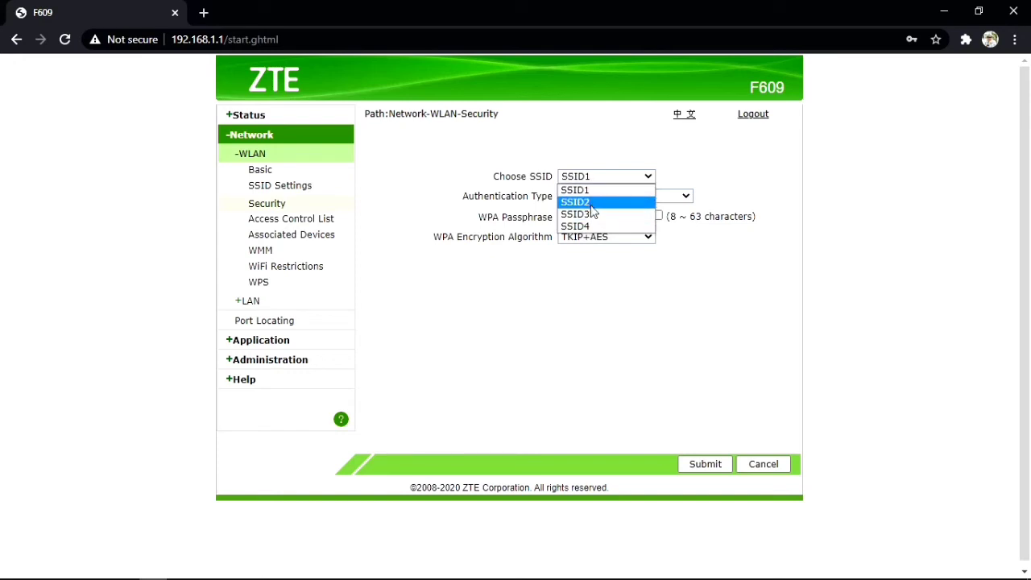
pyautogui.click(575, 203)
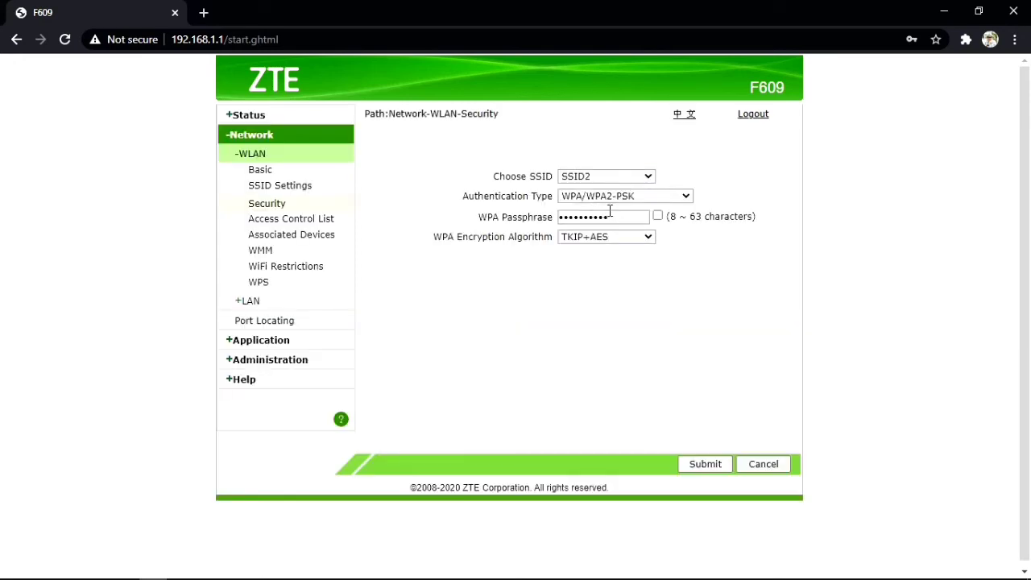
pyautogui.click(657, 218)
pyautogui.moveTo(623, 218); pyautogui.dragTo(560, 226)
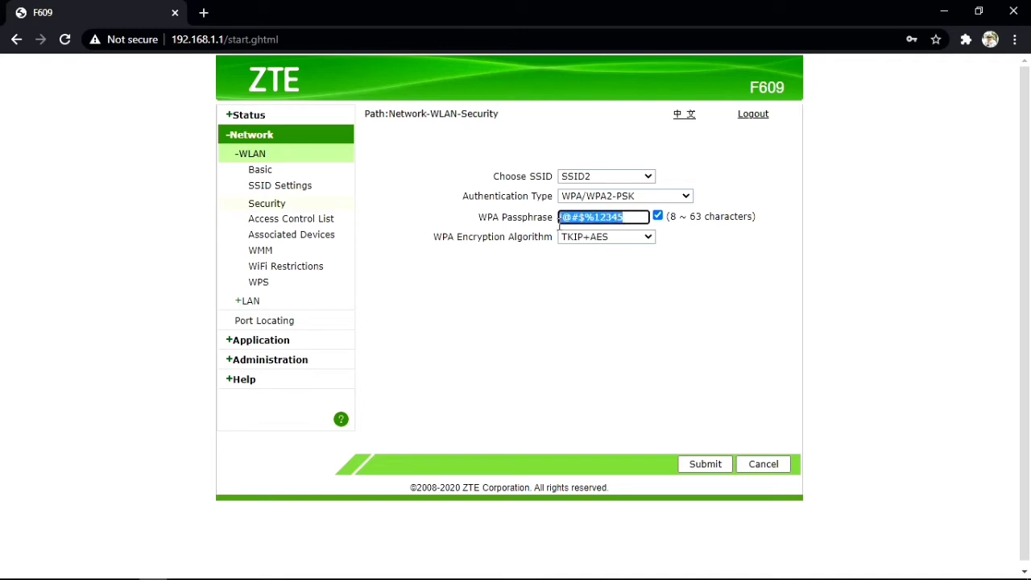
pyautogui.click(657, 227)
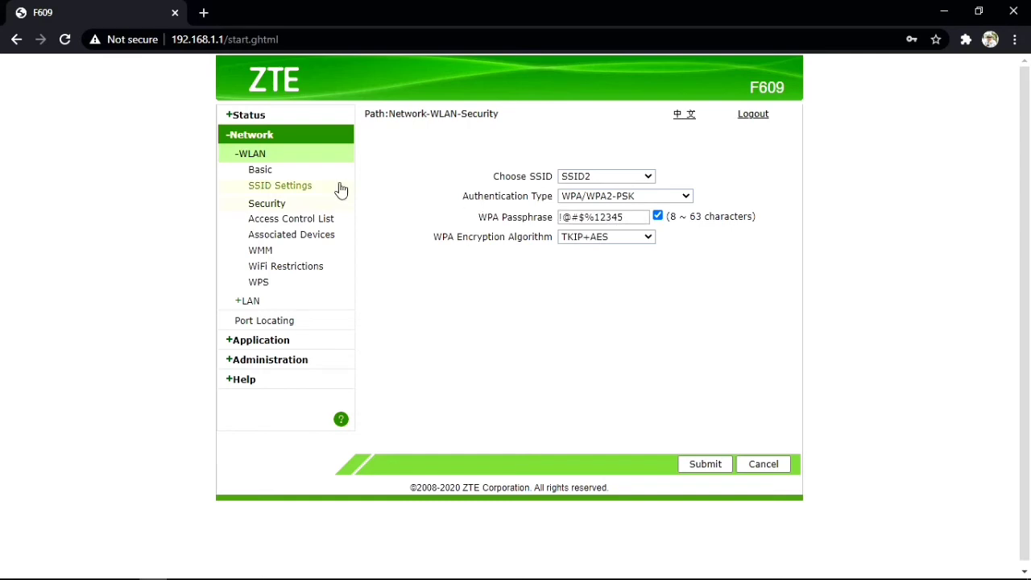
# Open the WLAN SSID settings and view those of SSID2
pyautogui.click(292, 187)
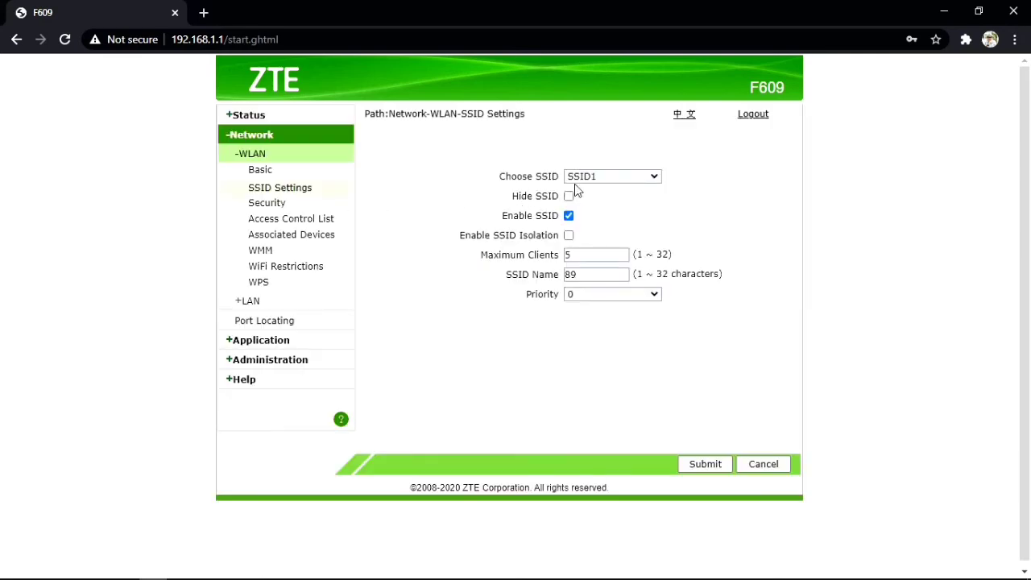
pyautogui.click(594, 177)
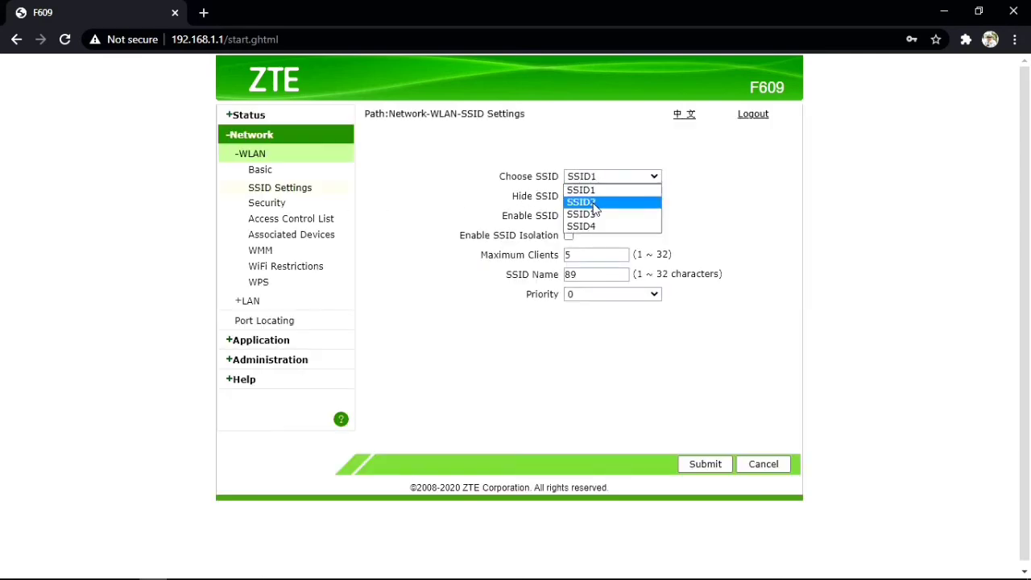
pyautogui.click(594, 203)
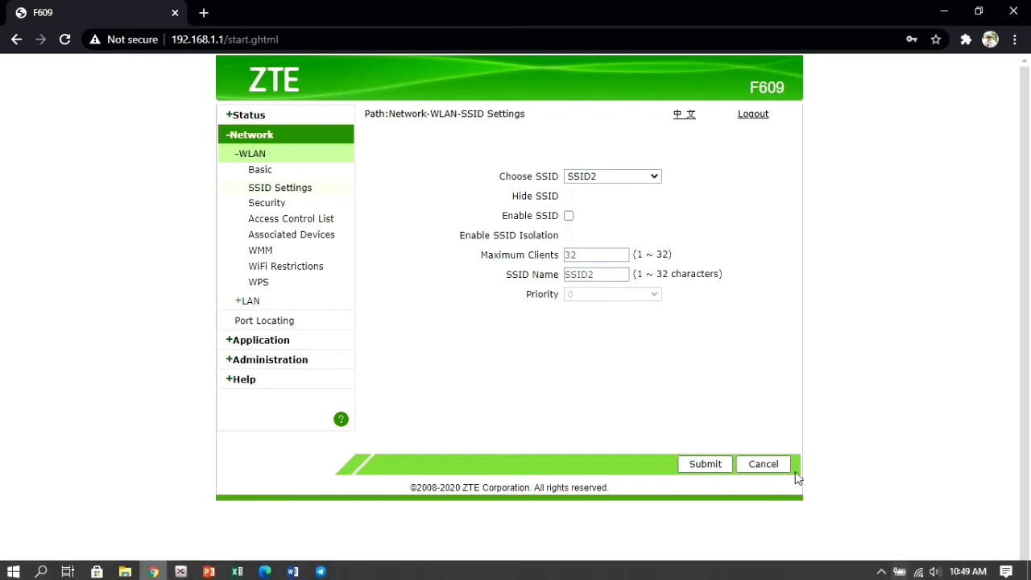
# Revisit the WLAN security page, then review the selectable SSIDs in the SSID settings, keeping SSID1 chosen
pyautogui.click(291, 207)
pyautogui.click(299, 191)
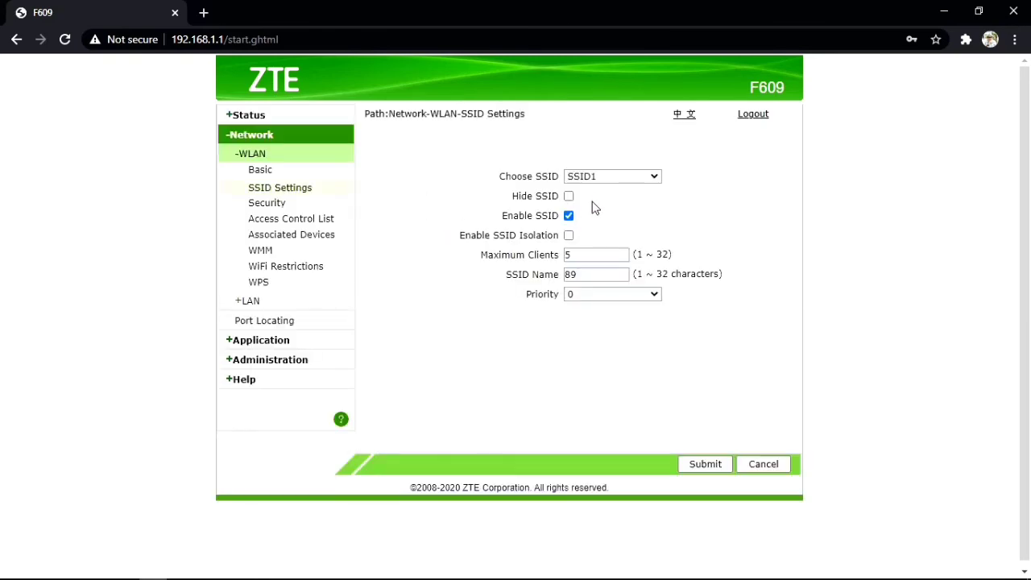
pyautogui.click(609, 176)
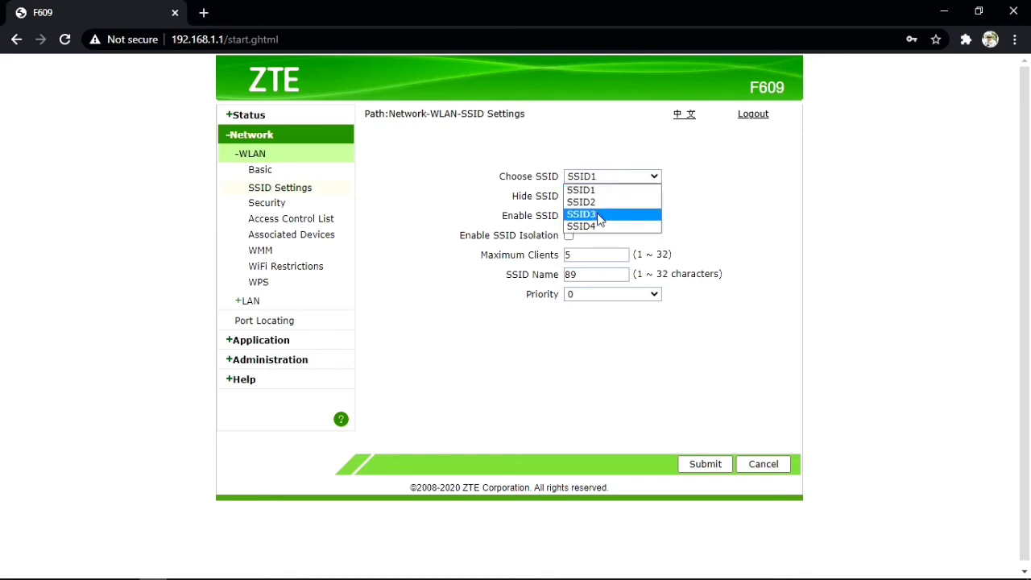
pyautogui.click(511, 213)
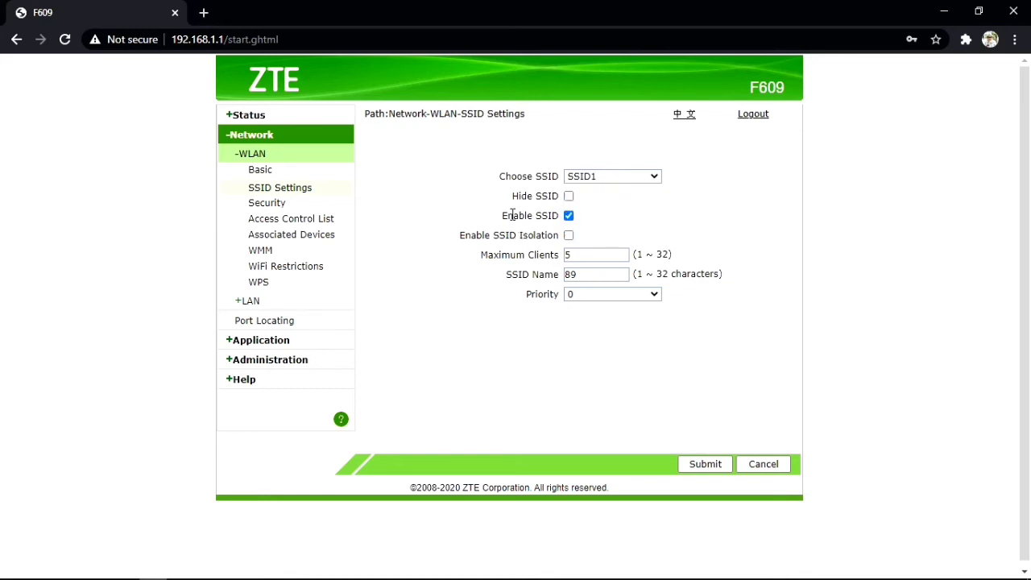
pyautogui.click(585, 181)
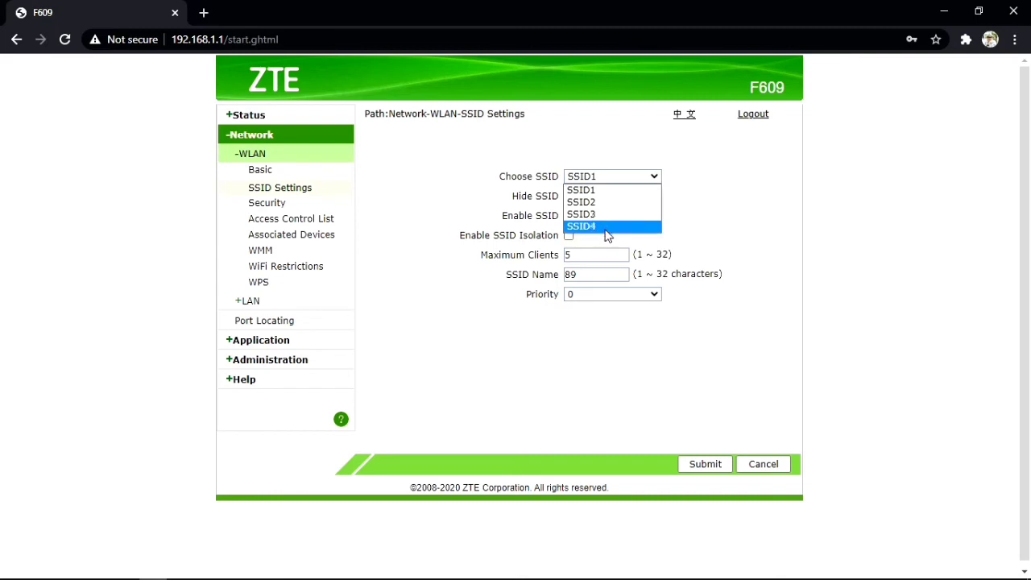
pyautogui.click(488, 213)
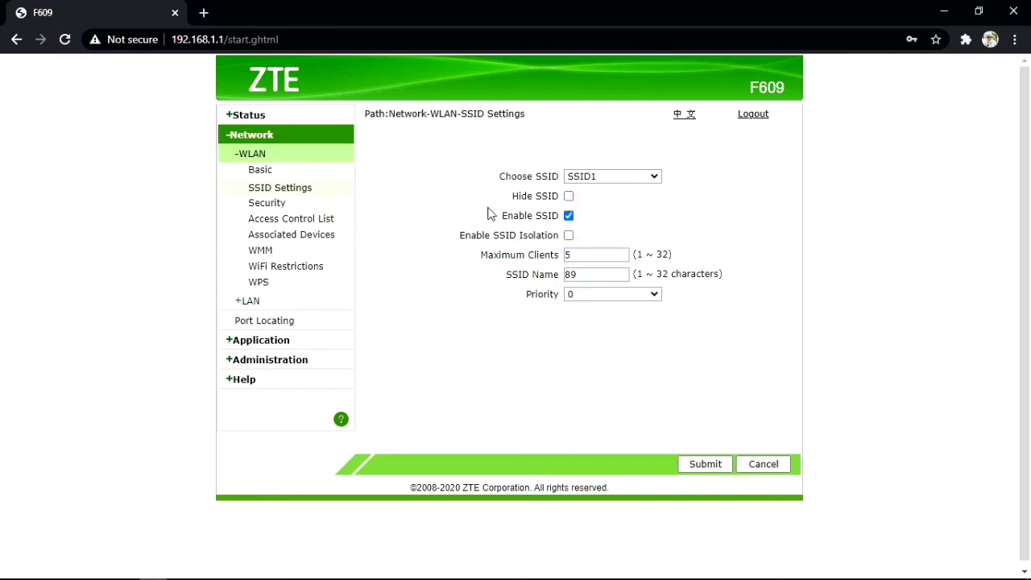